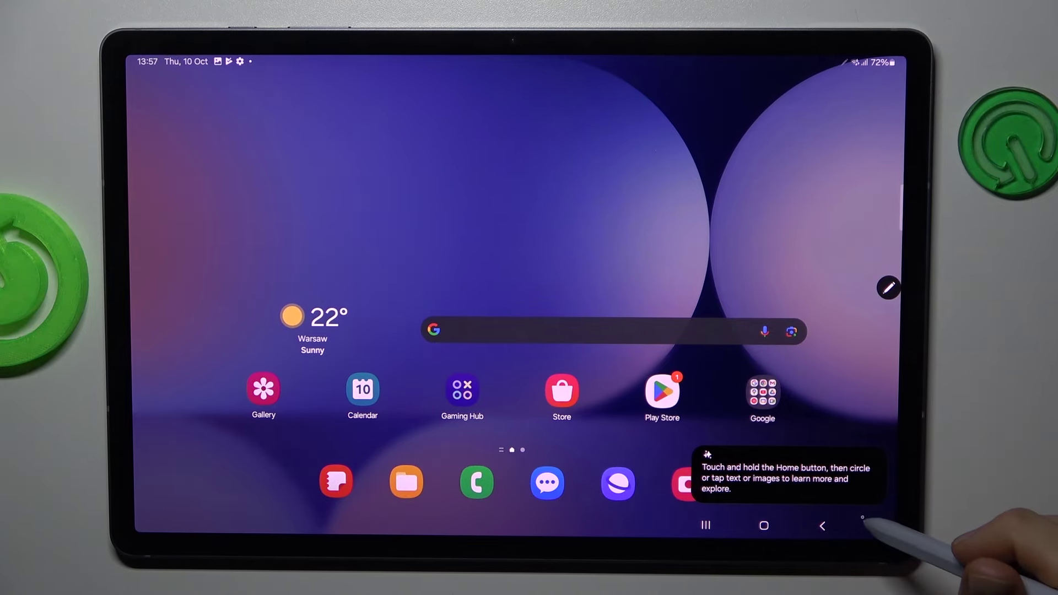
# Dismiss the Circle to Search tip and launch Play Store from the home screen.
pyautogui.click(880, 442)
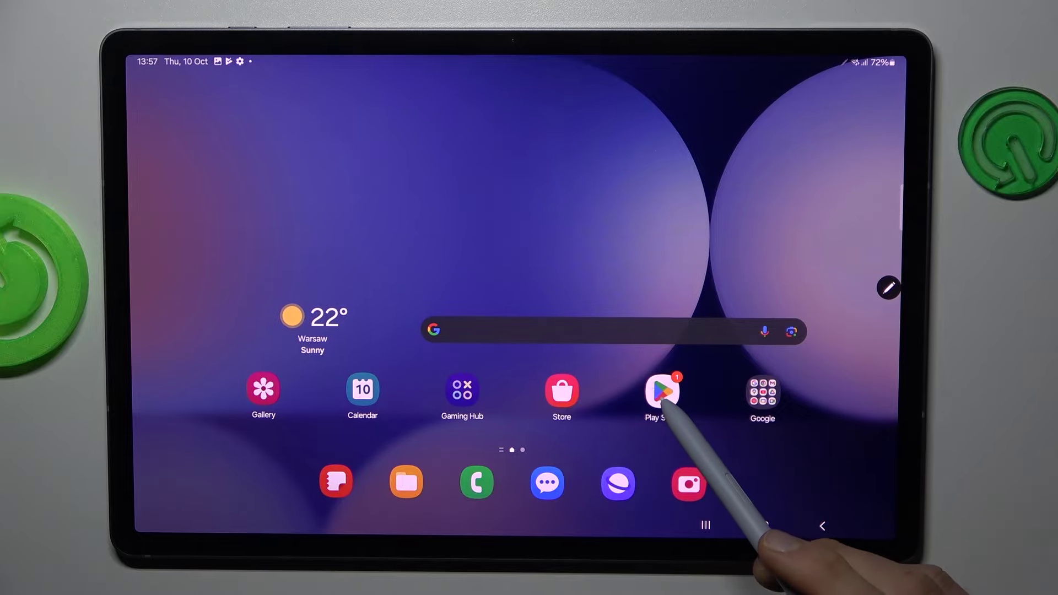
pyautogui.click(661, 392)
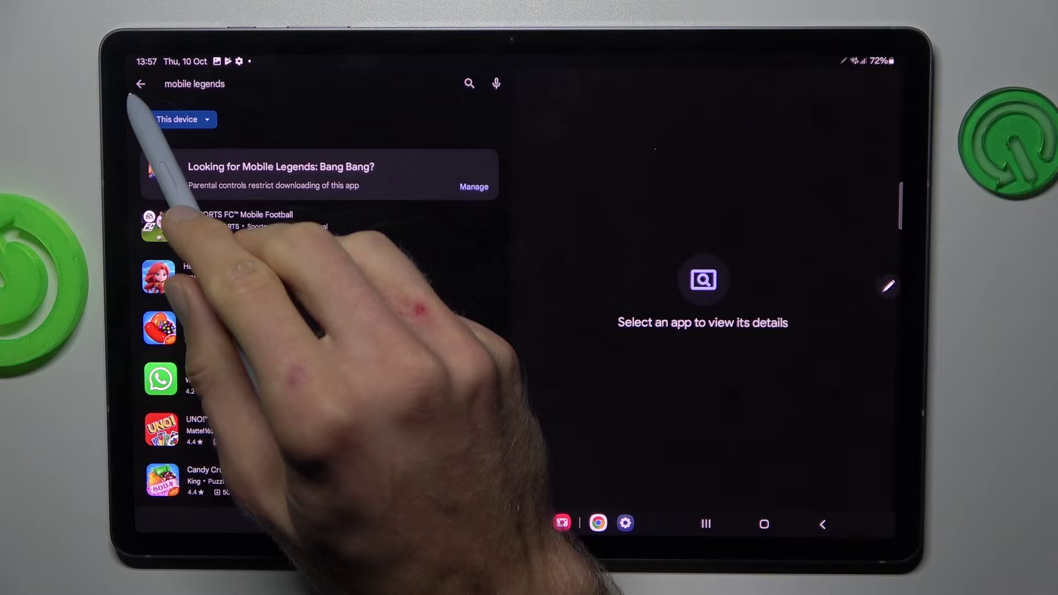
# Leave the 'mobile legends' results and reach Parental controls via Settings > Family.
pyautogui.click(141, 84)
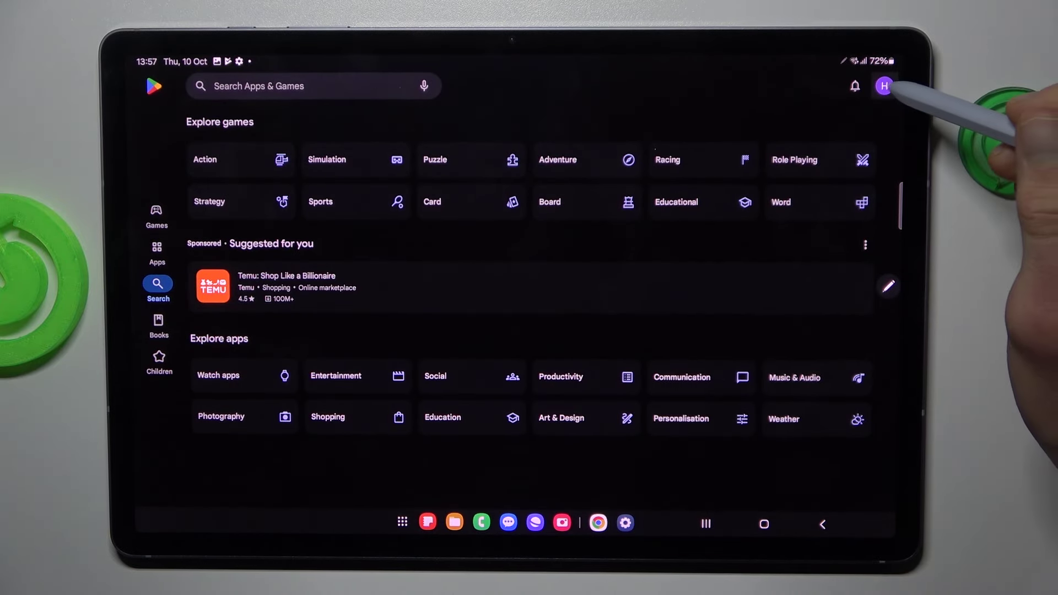
pyautogui.click(885, 84)
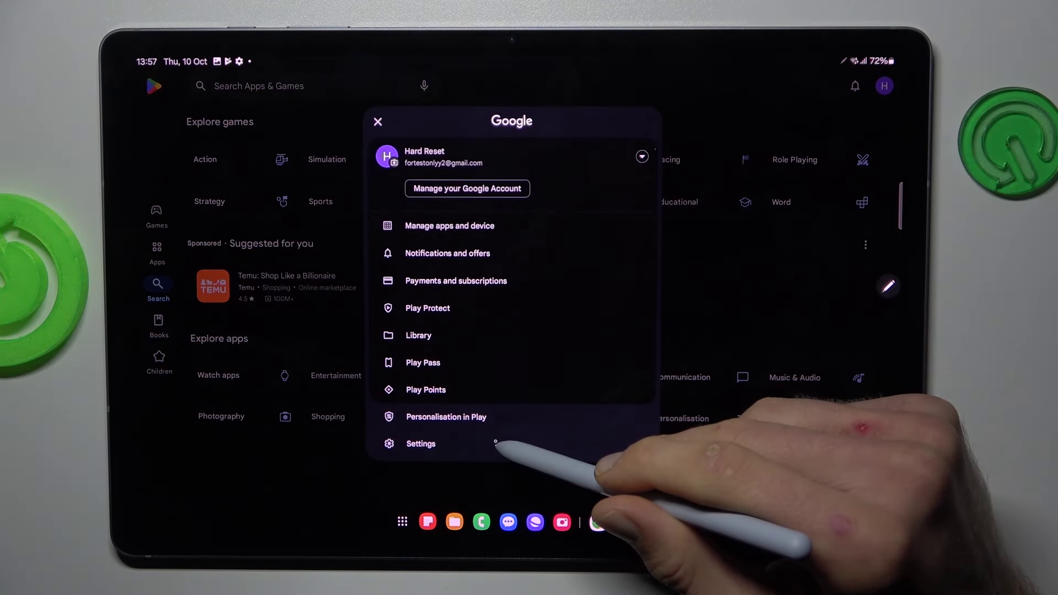
pyautogui.click(504, 447)
pyautogui.click(611, 307)
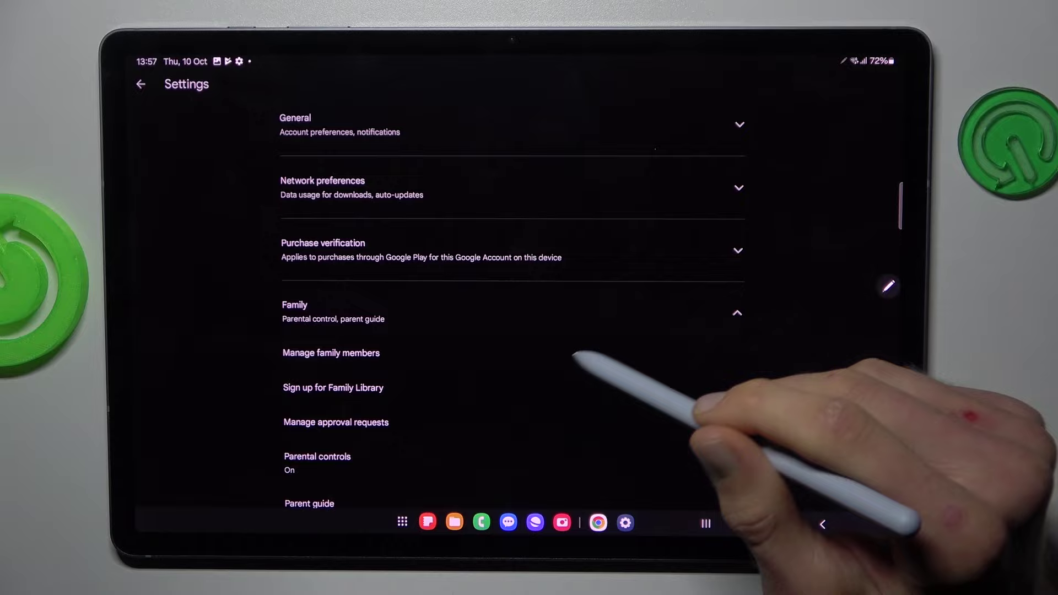
pyautogui.click(508, 388)
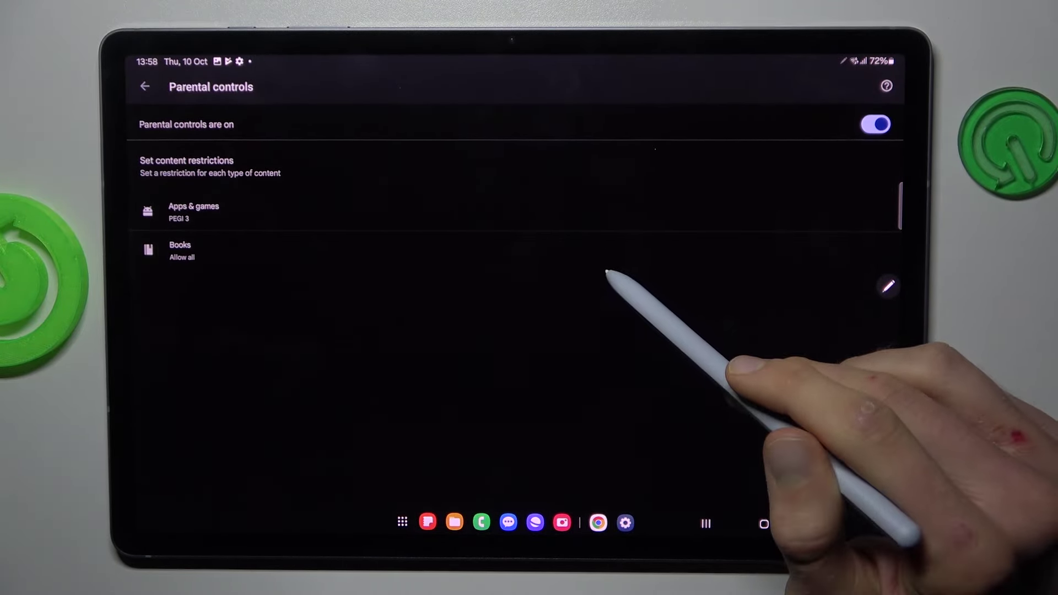
# Set Apps & games to 'Allow all, including unrated' and acknowledge the notice.
pyautogui.click(194, 210)
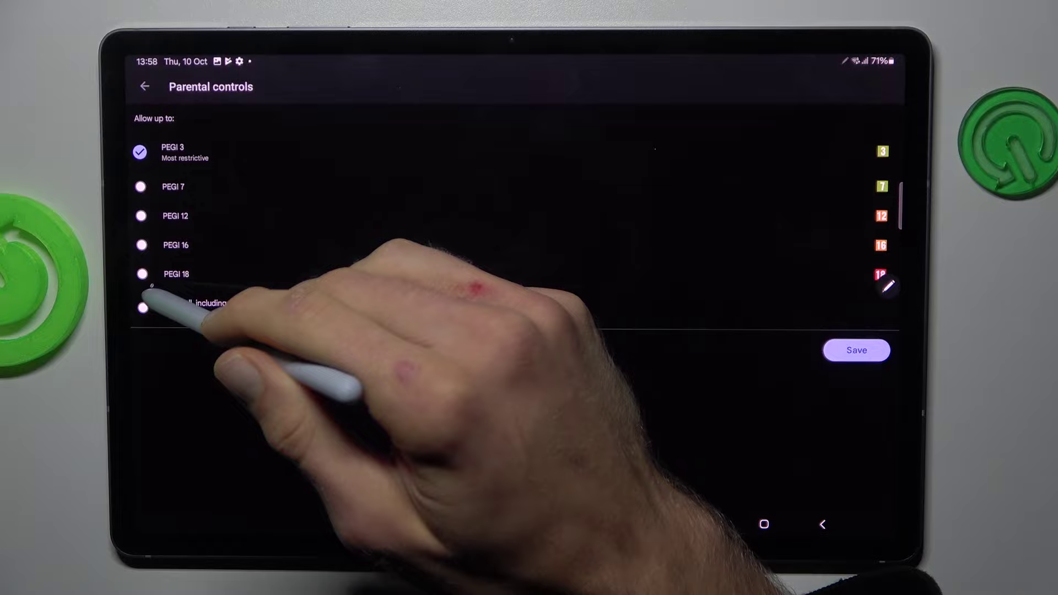
pyautogui.click(165, 304)
pyautogui.click(570, 327)
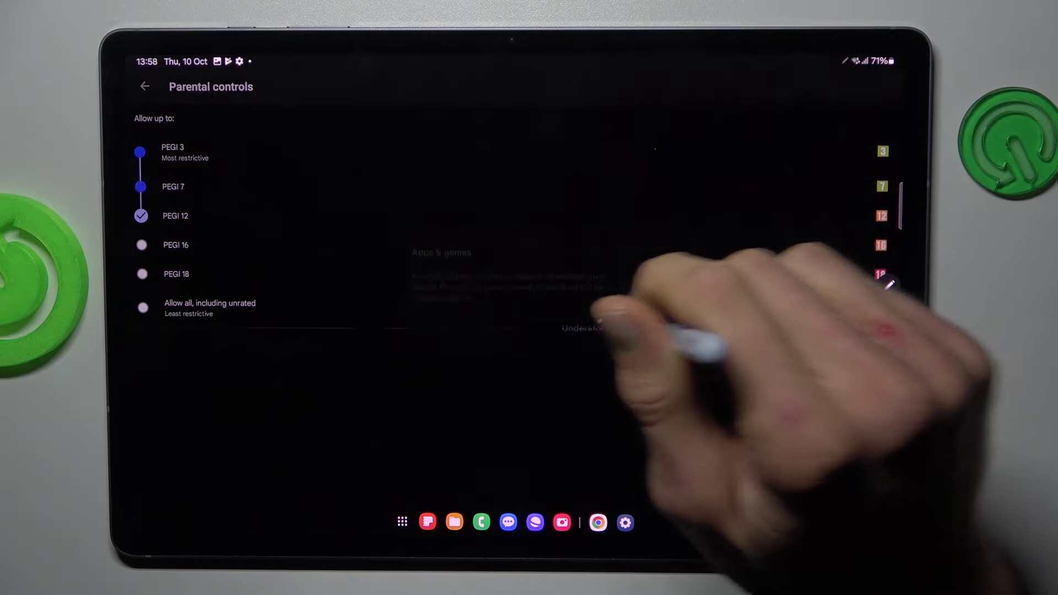
pyautogui.click(856, 350)
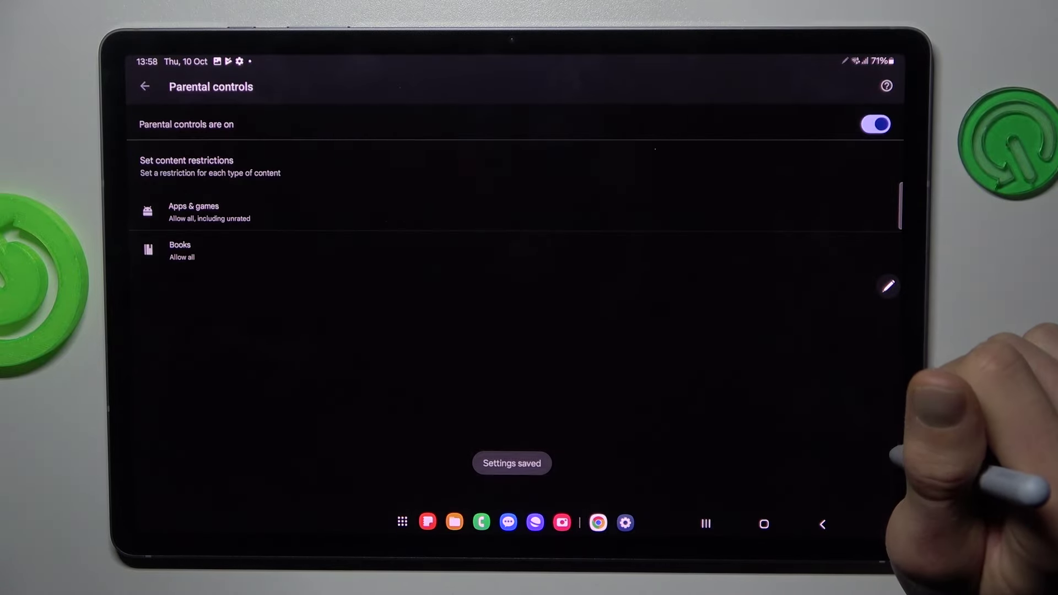